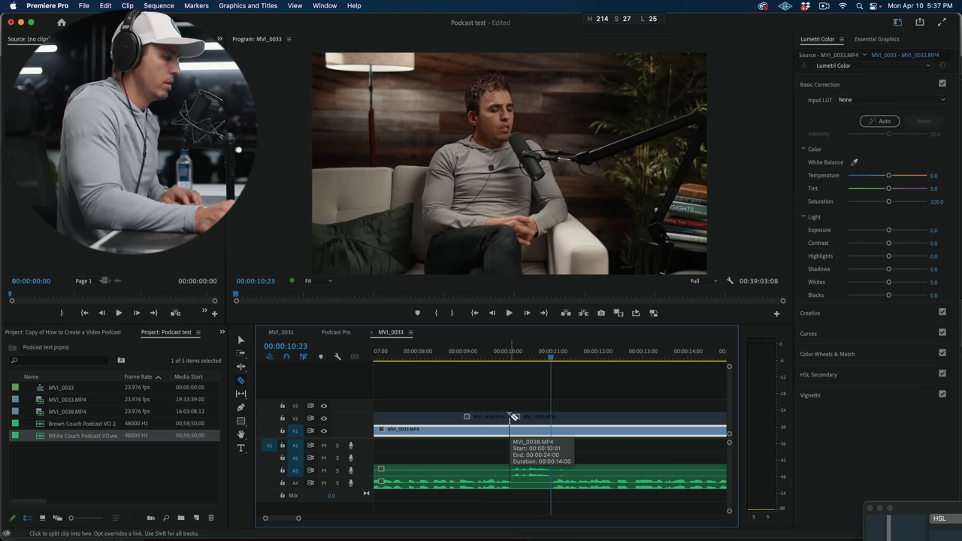
Split the V2 camera clip with the Razor tool, then return to the Selection tool.
{"action": "key", "text": "v"}
{"action": "left_click", "coordinate": [485, 362]}
{"action": "key", "text": "space"}
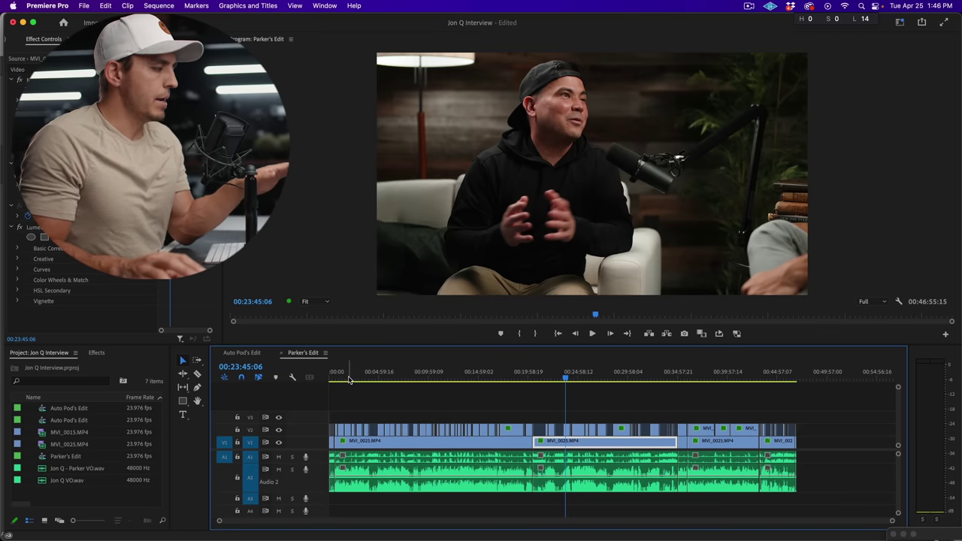
Scrub through the hand-cut sequence to review camera switches, then switch to Auto Pod's Edit sequence.
{"action": "left_click_drag", "start_coordinate": [279, 457], "coordinate": [278, 469]}
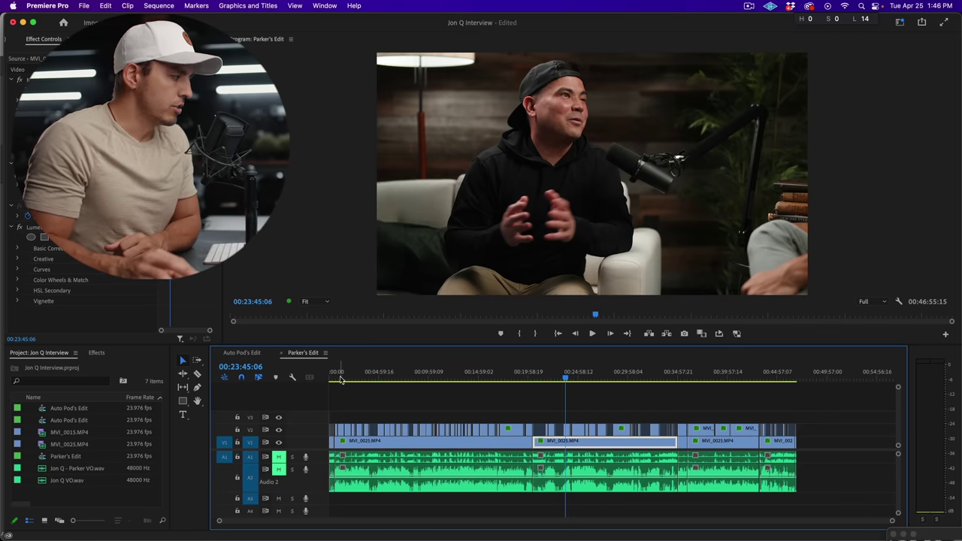
{"action": "left_click_drag", "start_coordinate": [333, 380], "coordinate": [667, 398]}
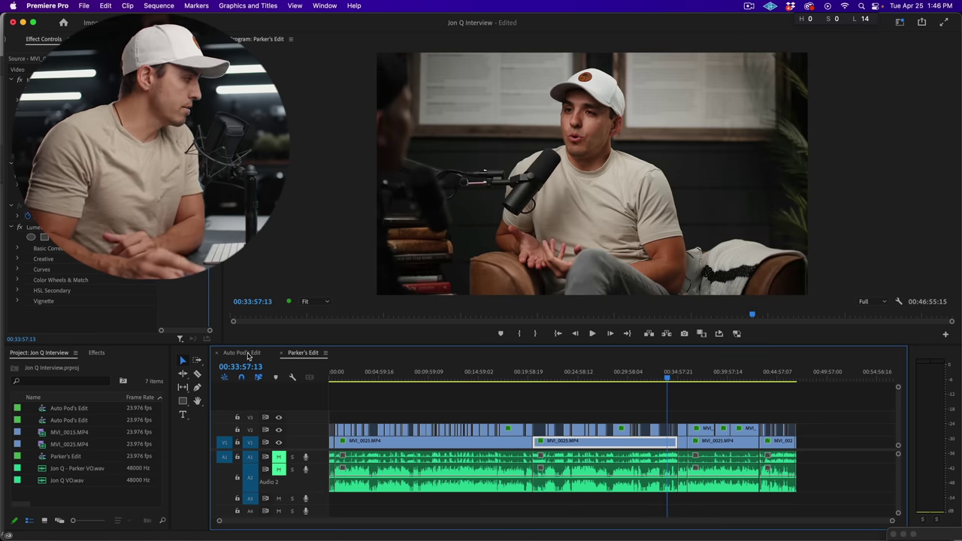
{"action": "left_click", "coordinate": [242, 352]}
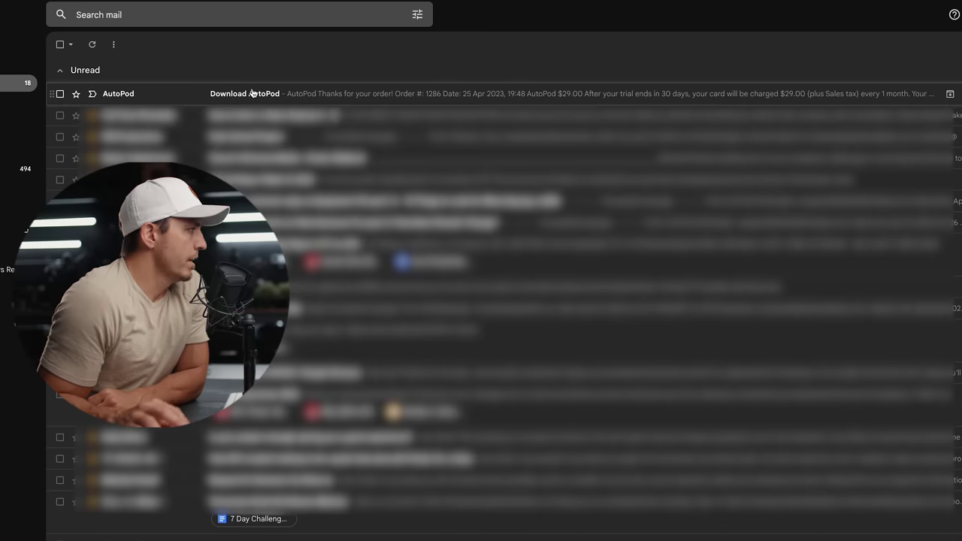
Download AutoPod from the order confirmation email and copy the license key.
{"action": "left_click", "coordinate": [252, 93]}
{"action": "scroll", "coordinate": [574, 347], "scroll_direction": "down", "scroll_amount": 4}
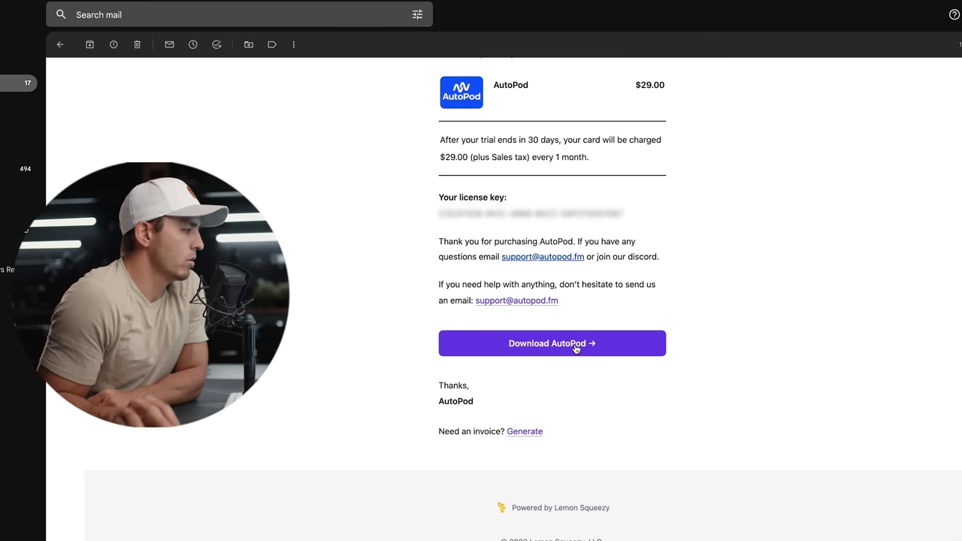
{"action": "left_click", "coordinate": [573, 347]}
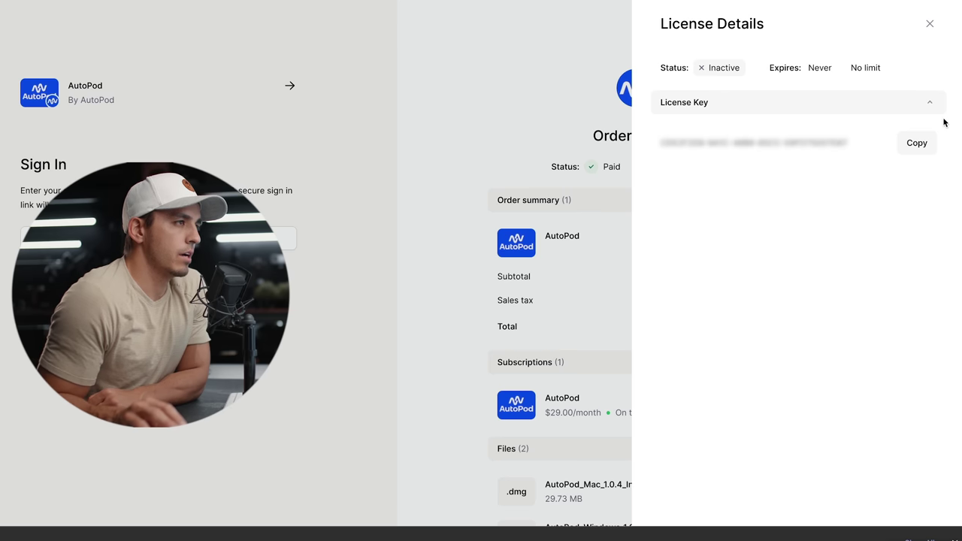
{"action": "left_click", "coordinate": [914, 142]}
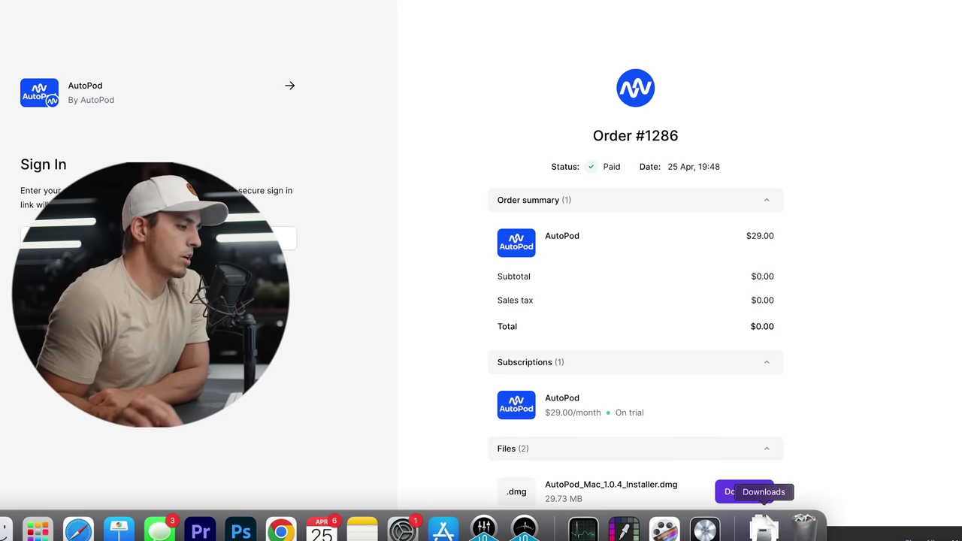
Run the downloaded AutoPod Mac installer through to its success message.
{"action": "left_click", "coordinate": [764, 530]}
{"action": "left_click", "coordinate": [765, 490]}
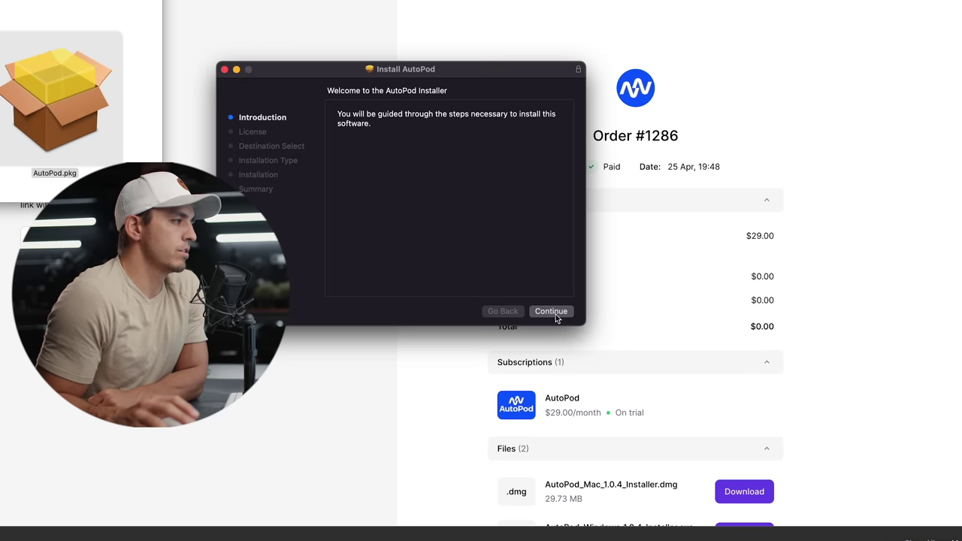
{"action": "left_click", "coordinate": [555, 314]}
{"action": "left_click", "coordinate": [556, 315]}
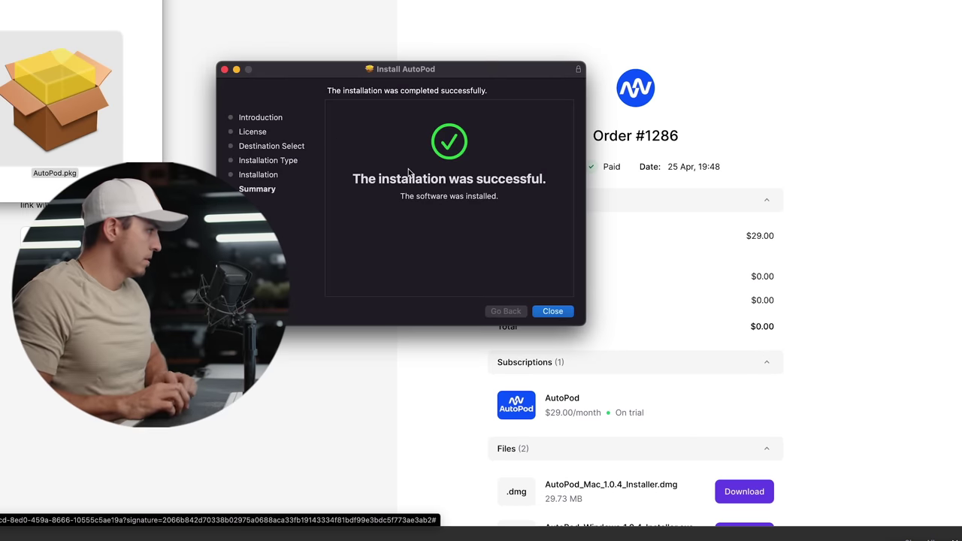
{"action": "key", "text": "Return"}
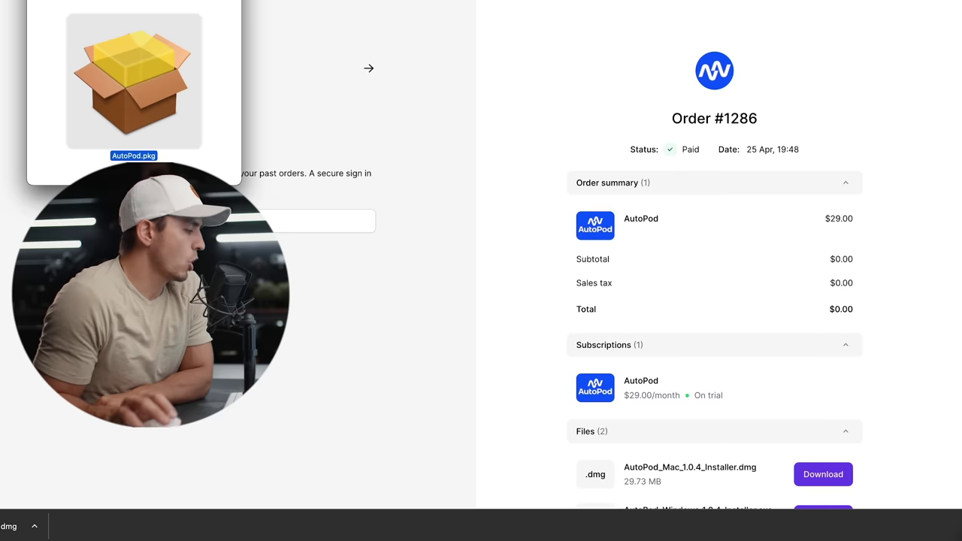
Back in Premiere Pro, check Window > Extensions for the new AutoPod items.
{"action": "left_click", "coordinate": [322, 516]}
{"action": "left_click", "coordinate": [325, 5]}
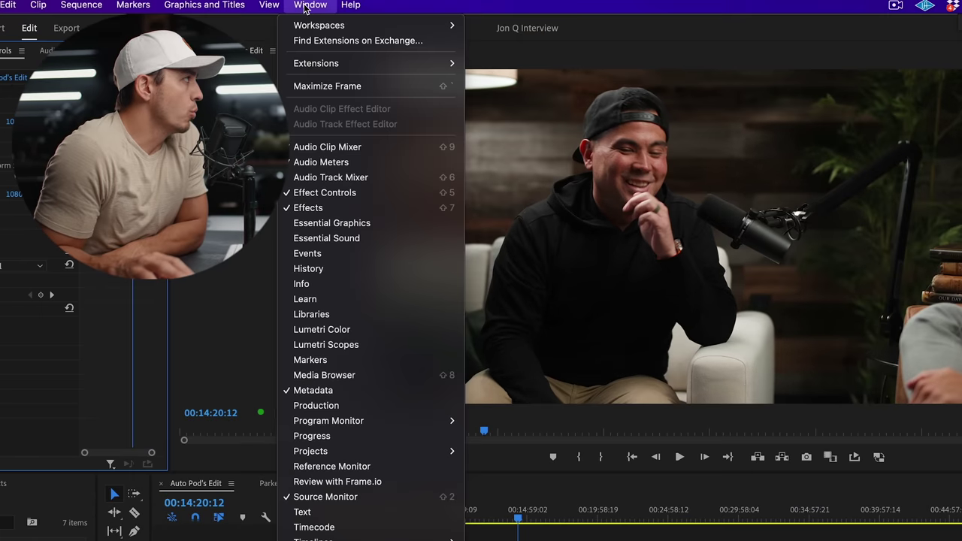
{"action": "mouse_move", "coordinate": [353, 51]}
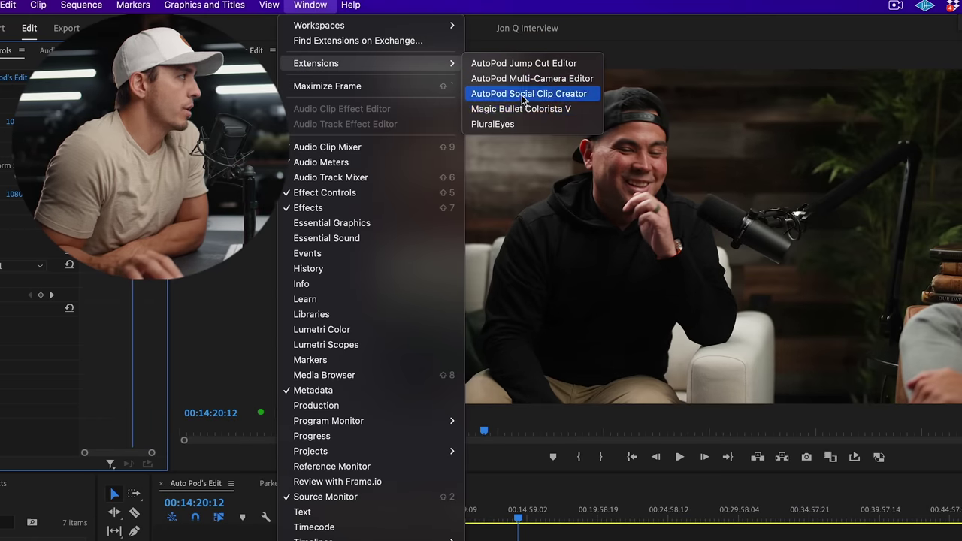
{"action": "left_click", "coordinate": [524, 94]}
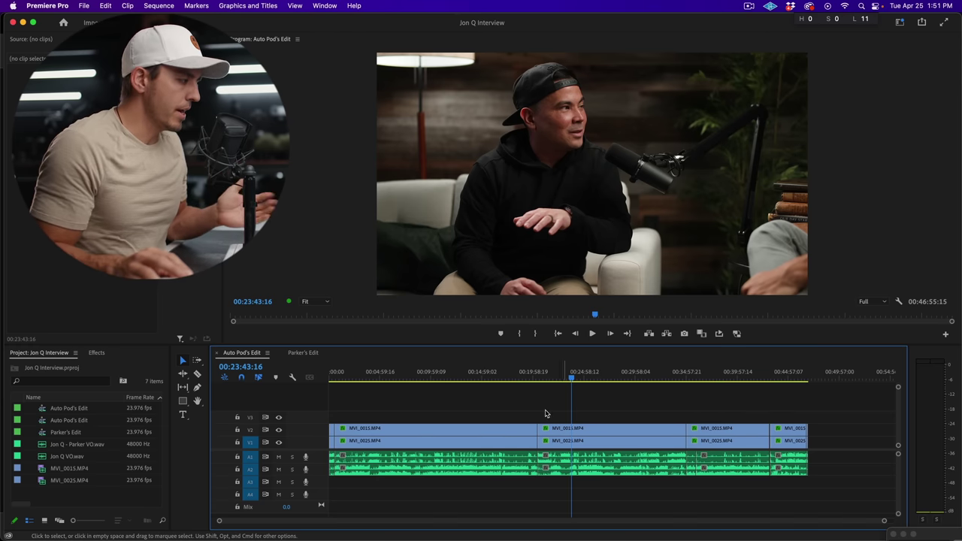
Select the middle group of clips across all tracks and reopen the Extensions list.
{"action": "left_click_drag", "start_coordinate": [633, 405], "coordinate": [594, 451]}
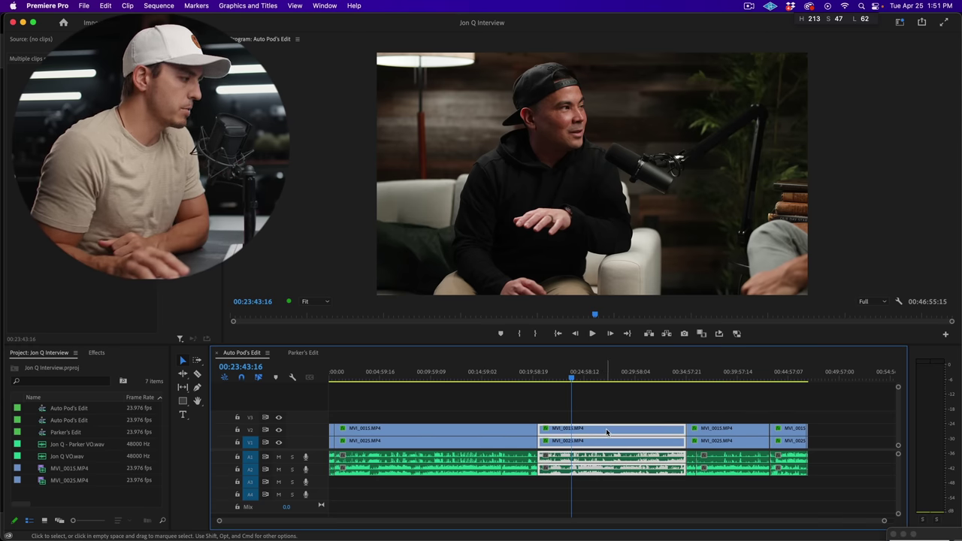
{"action": "right_click", "coordinate": [607, 431]}
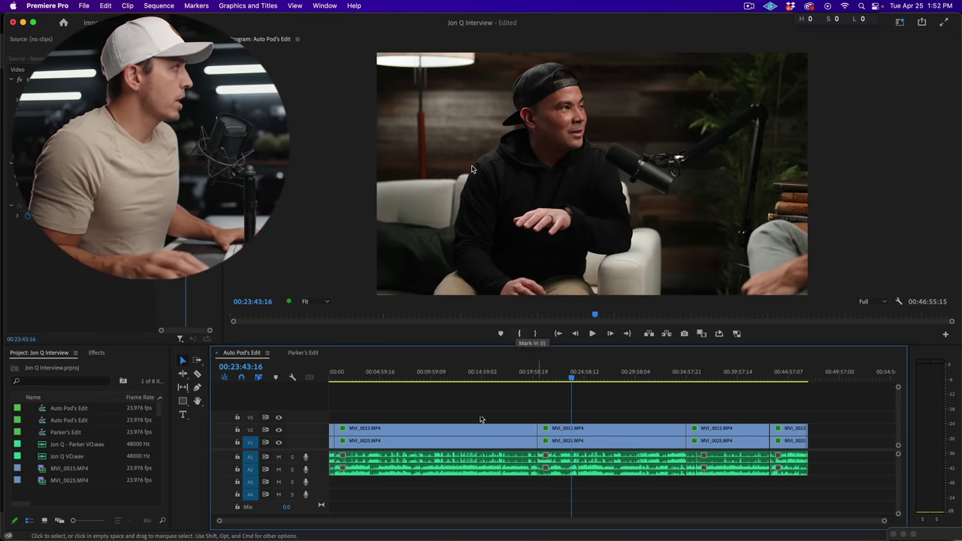
{"action": "left_click", "coordinate": [325, 6]}
{"action": "mouse_move", "coordinate": [341, 47]}
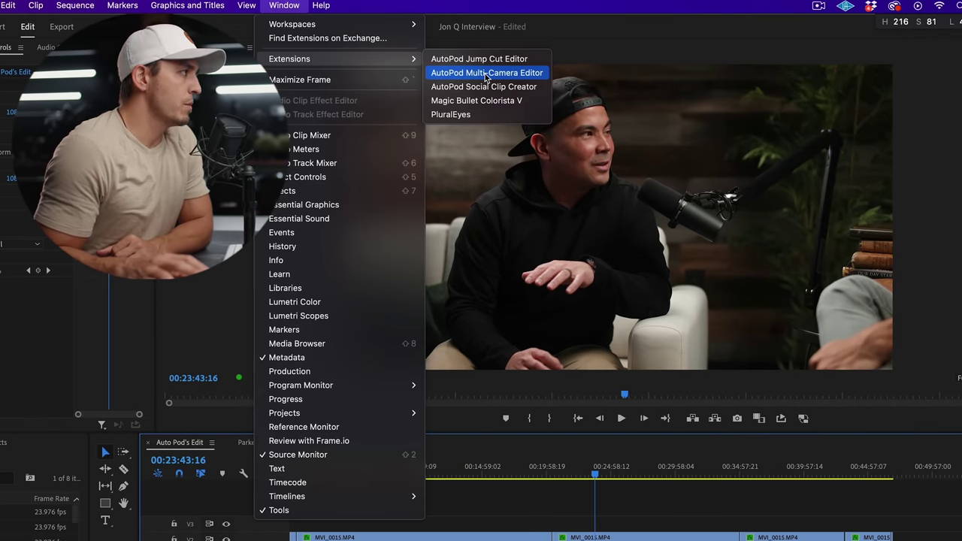
Launch AutoPod Multi-Camera Editor, log in, and choose Enable/Disable cutting with Low multi-shot frequency.
{"action": "left_click", "coordinate": [486, 73]}
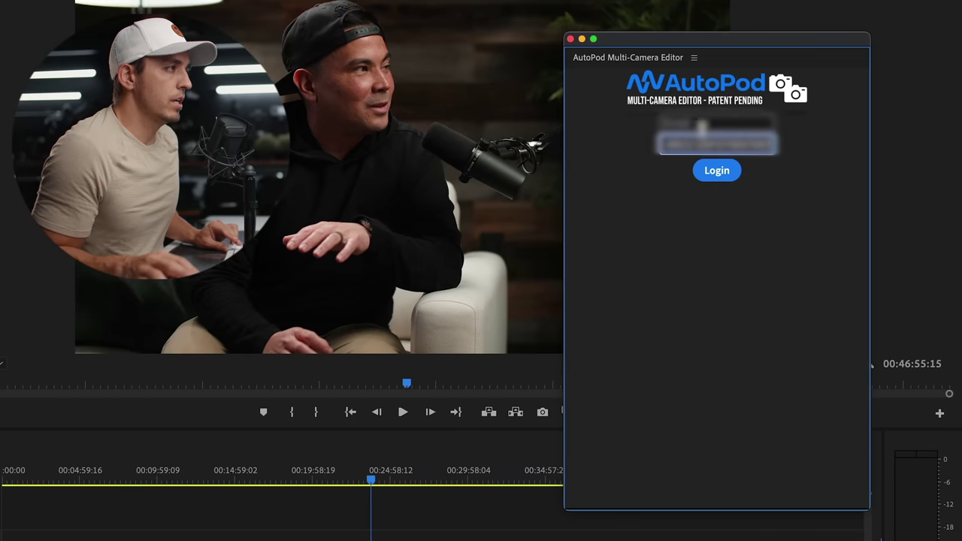
{"action": "left_click", "coordinate": [714, 173]}
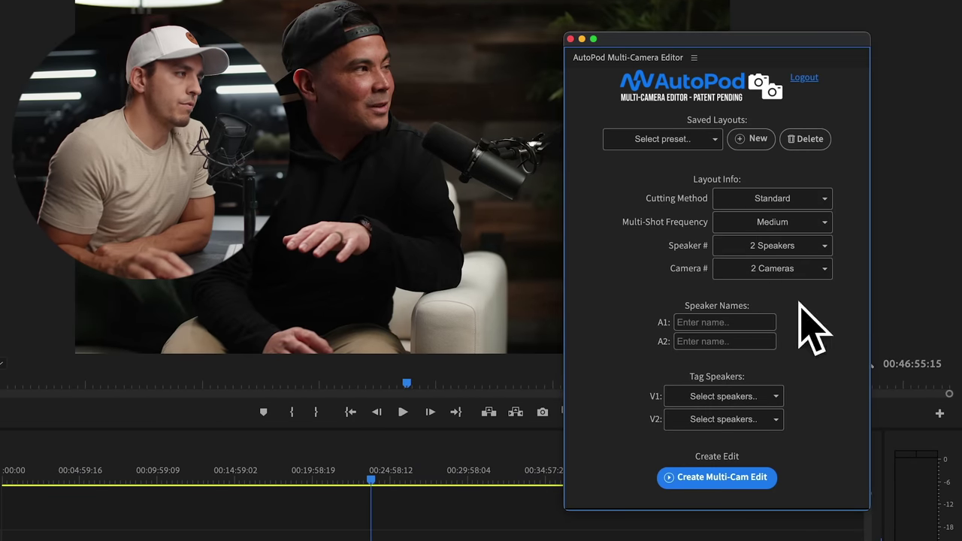
{"action": "left_click", "coordinate": [778, 203]}
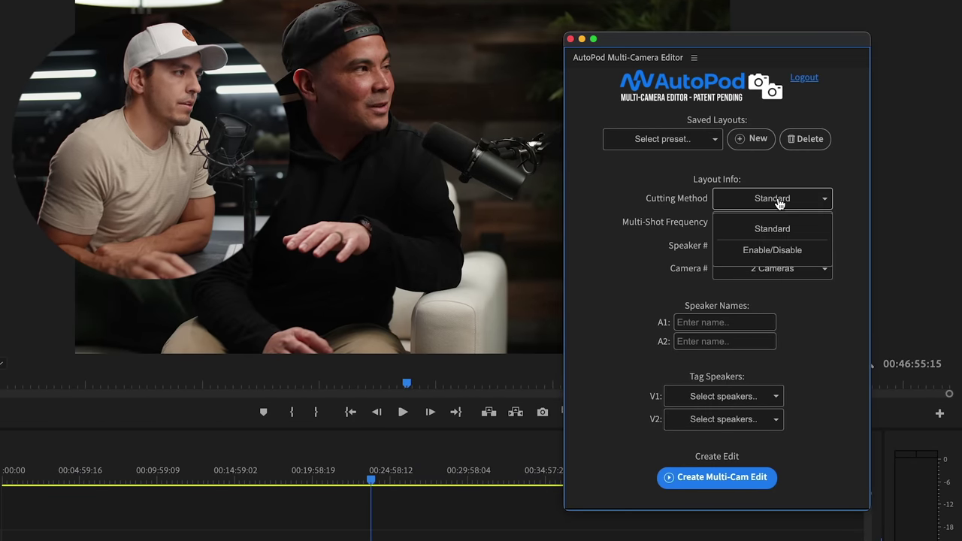
{"action": "left_click", "coordinate": [784, 250]}
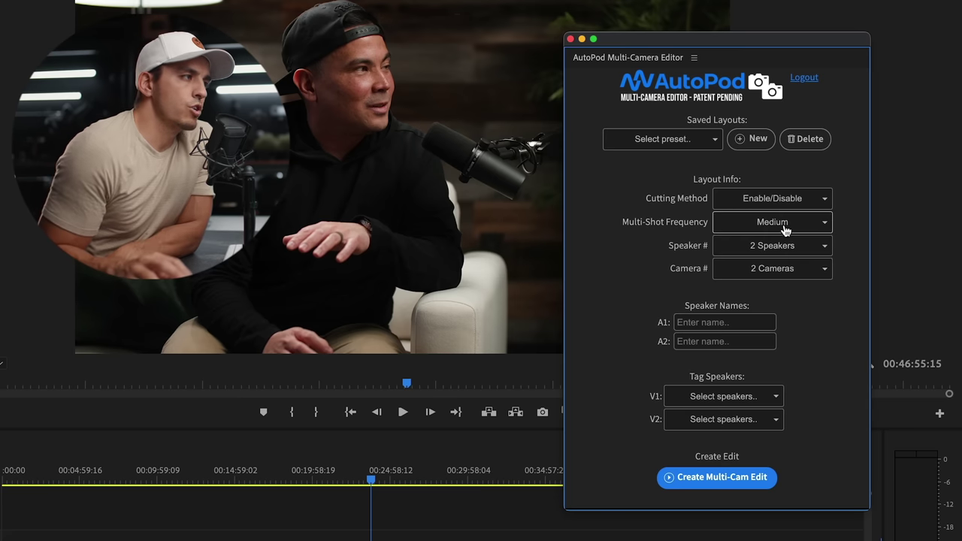
{"action": "left_click", "coordinate": [785, 230]}
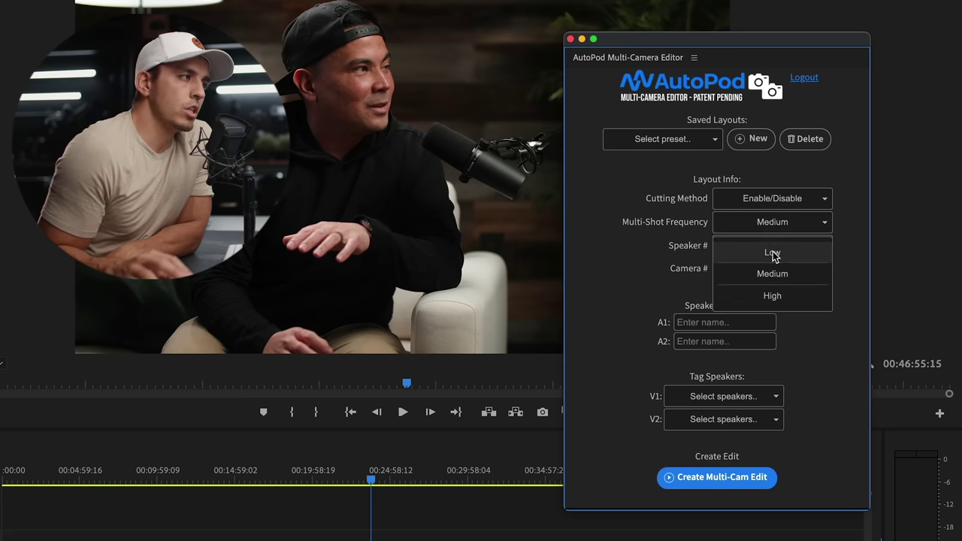
{"action": "left_click", "coordinate": [774, 255]}
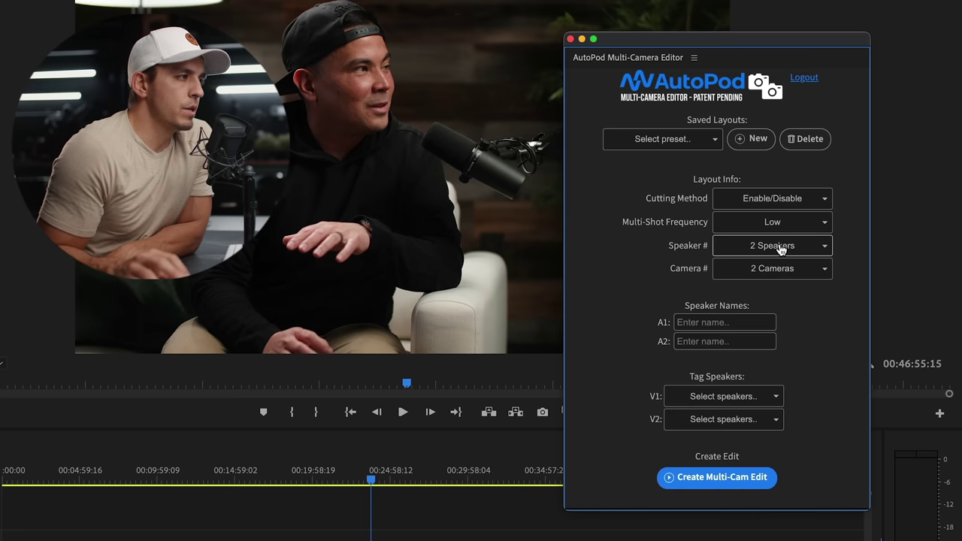
Name the speakers Parker and Jon, tagging camera V1 to Parker and V2 to Jon.
{"action": "left_click", "coordinate": [703, 322]}
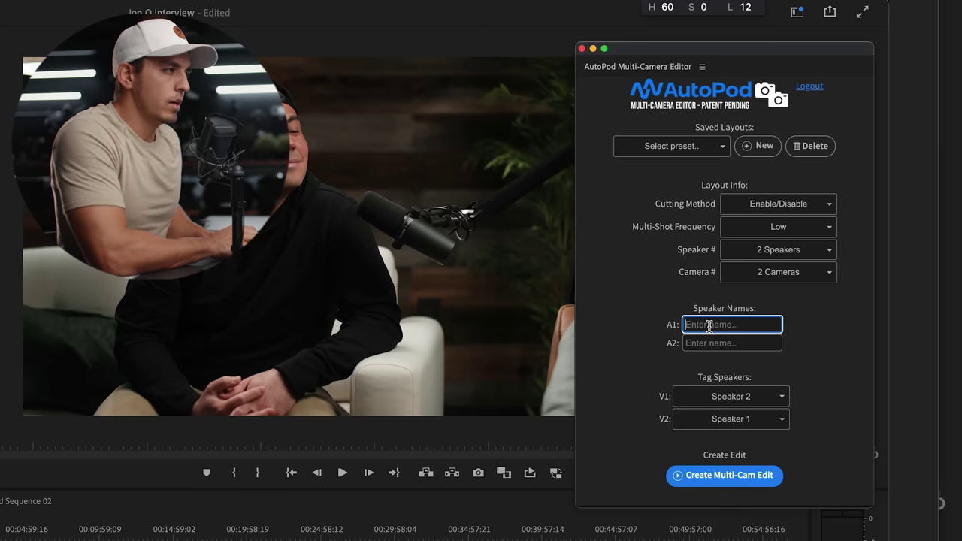
{"action": "type", "text": "Parker"}
{"action": "left_click", "coordinate": [718, 344]}
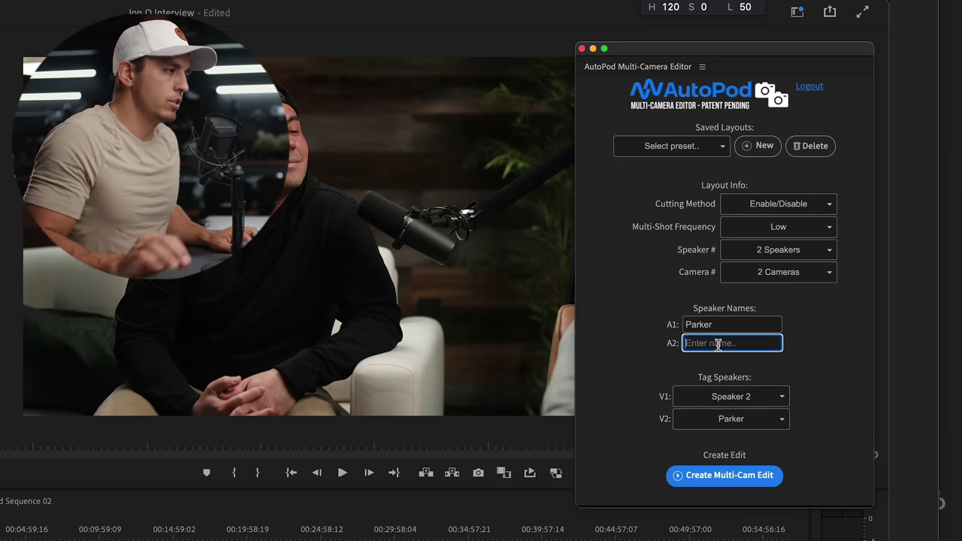
{"action": "type", "text": "Jon"}
{"action": "left_click", "coordinate": [677, 399]}
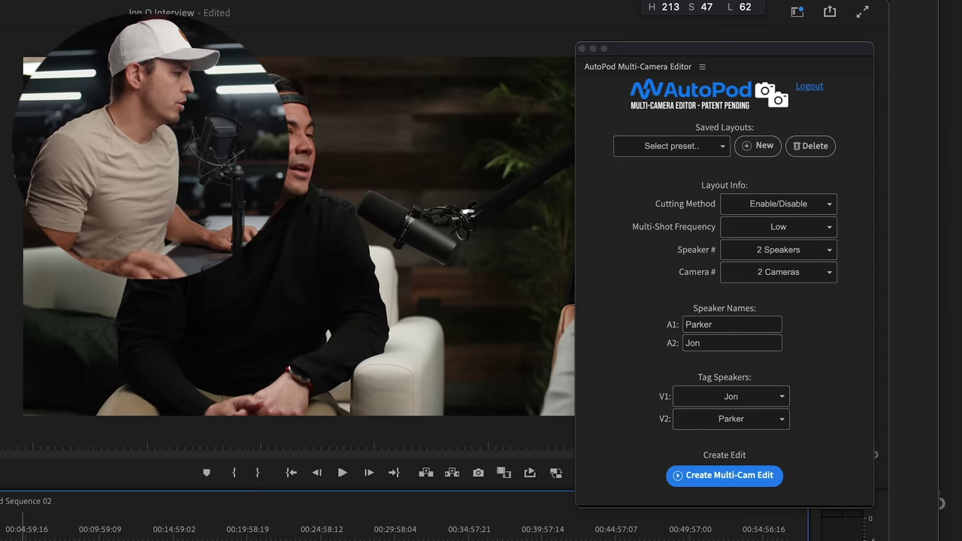
{"action": "left_click", "coordinate": [766, 420]}
{"action": "left_click", "coordinate": [732, 469]}
{"action": "left_click", "coordinate": [724, 398]}
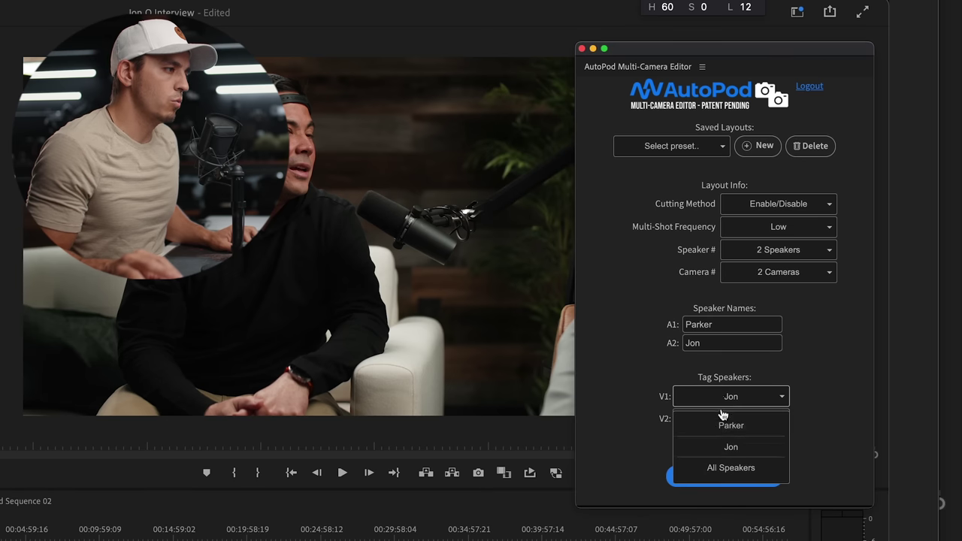
{"action": "left_click", "coordinate": [721, 427]}
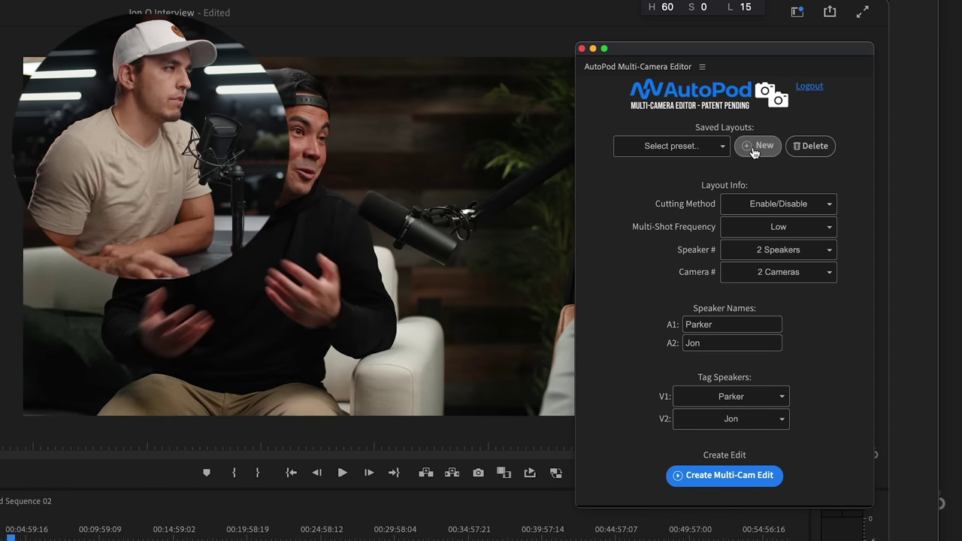
Save these settings as a new layout preset named 'Parker's Podcast'.
{"action": "left_click", "coordinate": [755, 147]}
{"action": "left_click", "coordinate": [672, 146]}
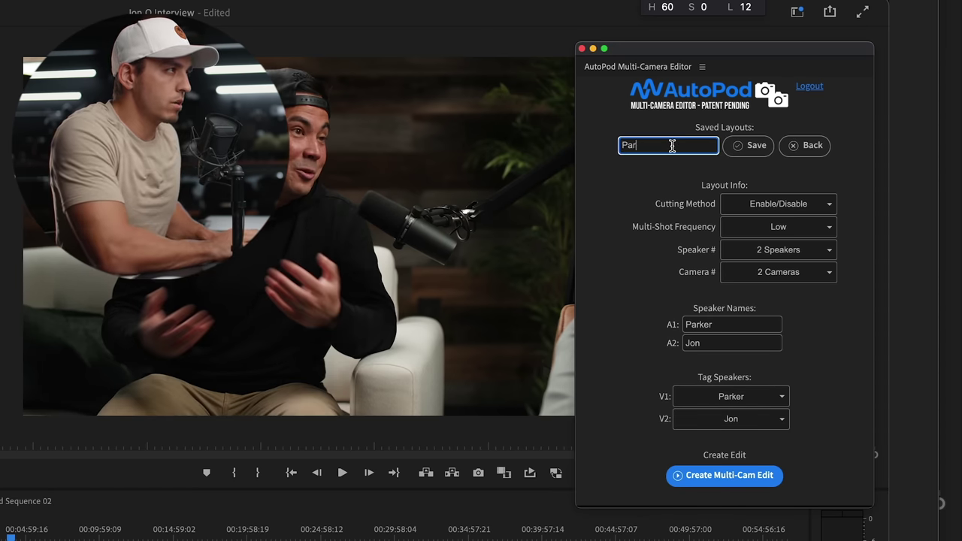
{"action": "type", "text": "Parker's Podcast"}
{"action": "left_click", "coordinate": [750, 145]}
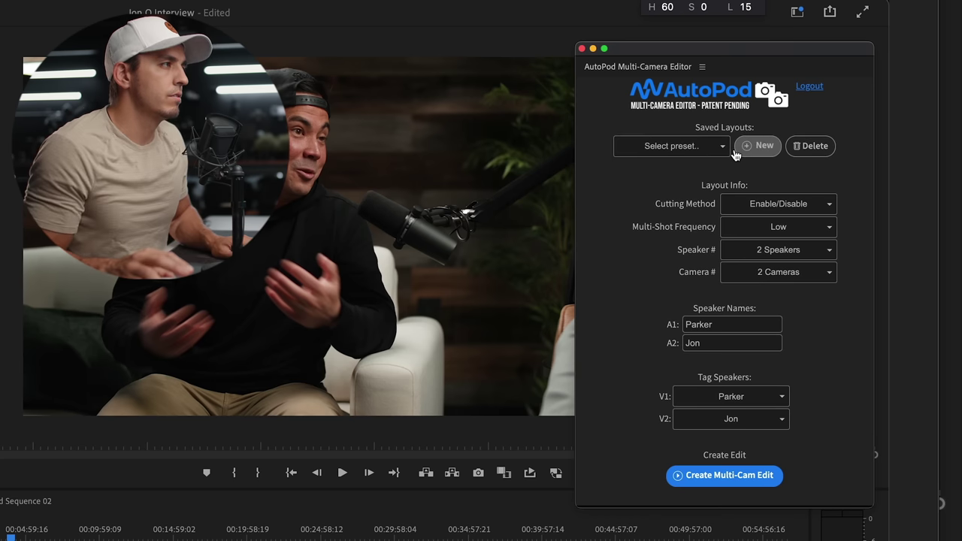
{"action": "left_click", "coordinate": [624, 147]}
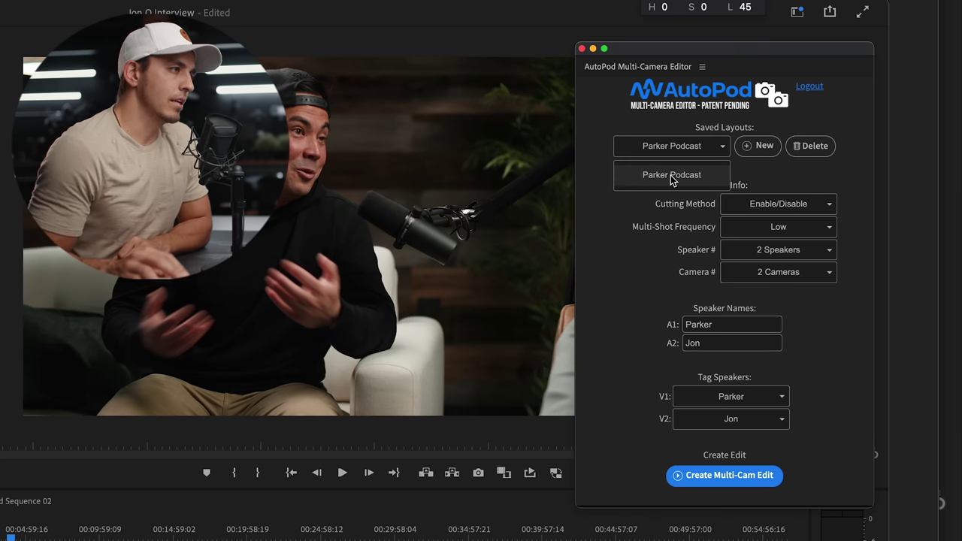
Apply the Parker Podcast layout, then nest all V2 clips into a sequence named Jon.
{"action": "left_click", "coordinate": [766, 165]}
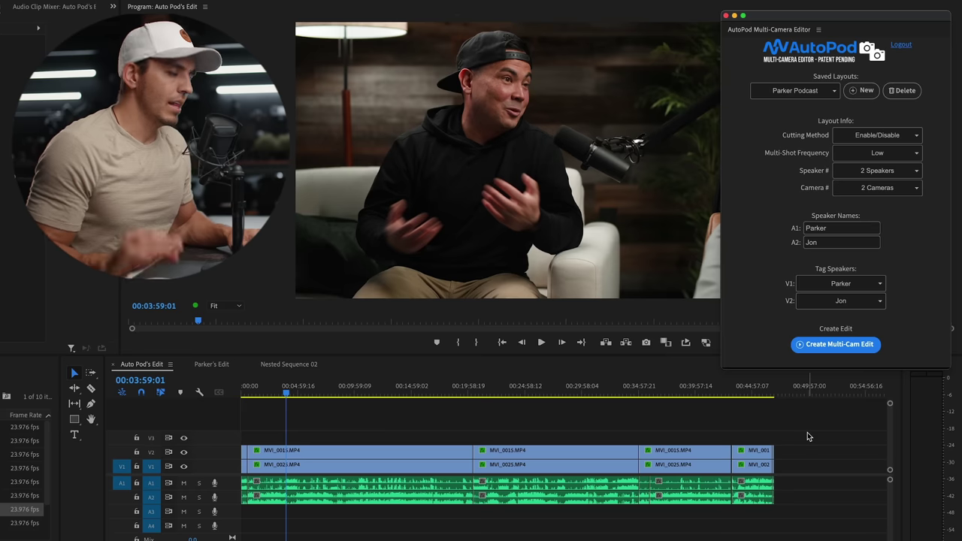
{"action": "left_click_drag", "start_coordinate": [808, 437], "coordinate": [212, 447]}
{"action": "key", "text": "ctrl+shift+n"}
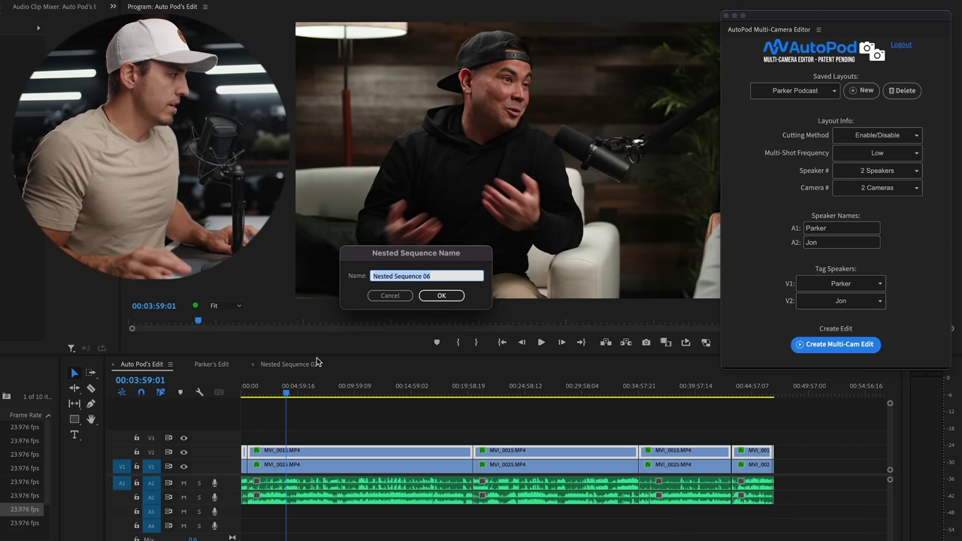
{"action": "type", "text": "Jon"}
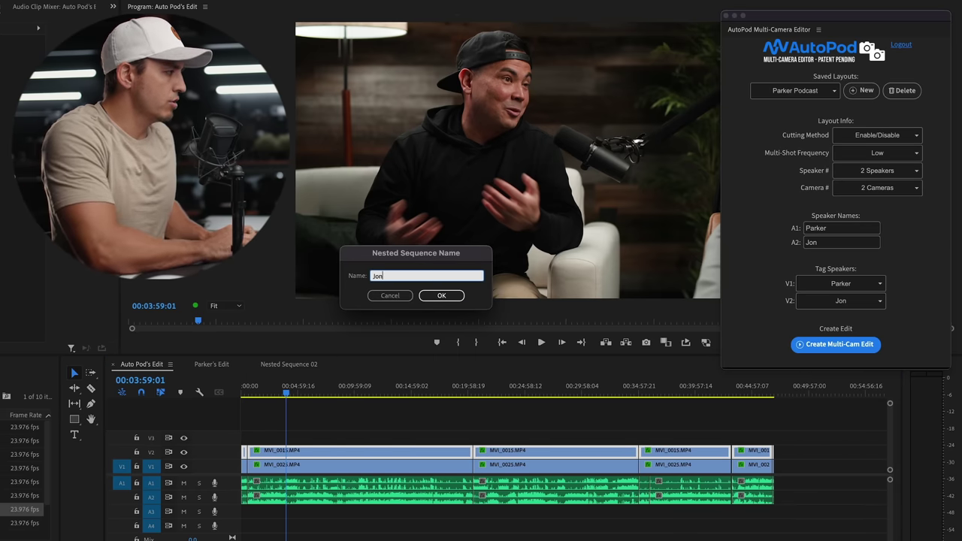
{"action": "key", "text": "Return"}
Nest all V1 clips into a sequence named Parker.
{"action": "left_click_drag", "start_coordinate": [789, 462], "coordinate": [242, 481]}
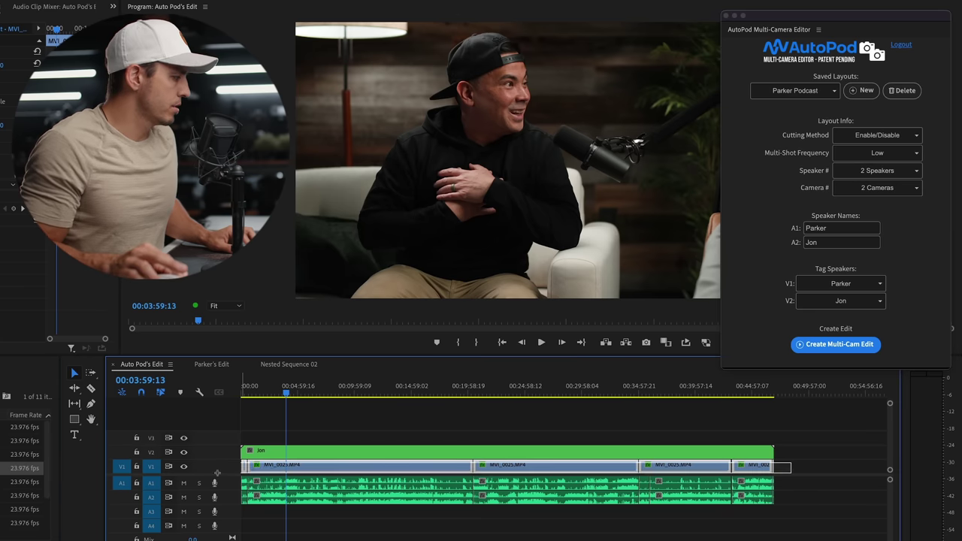
{"action": "key", "text": "ctrl+shift+n"}
{"action": "type", "text": "Parker"}
{"action": "key", "text": "Return"}
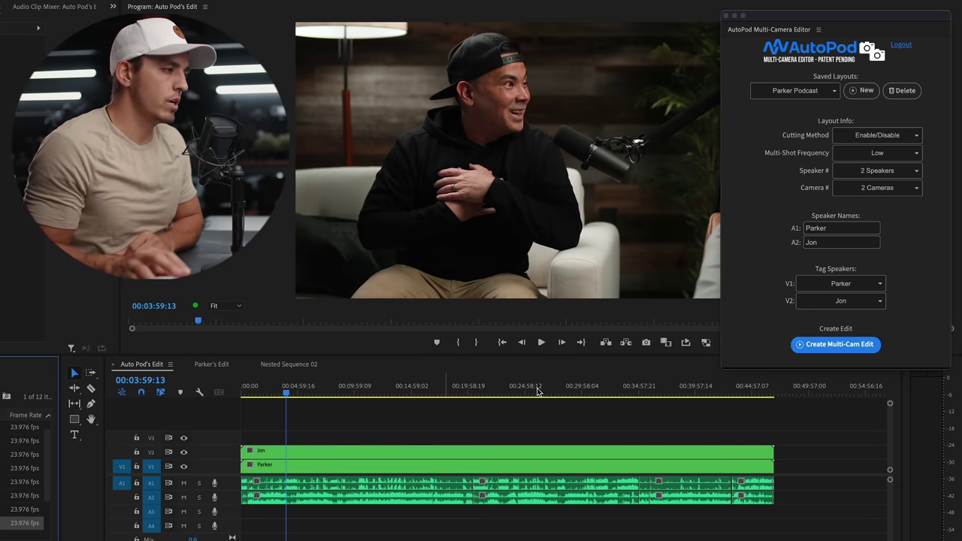
Run Create Multi-Cam Edit on the Jon and Parker tracks and dismiss the completion dialog.
{"action": "left_click", "coordinate": [801, 345]}
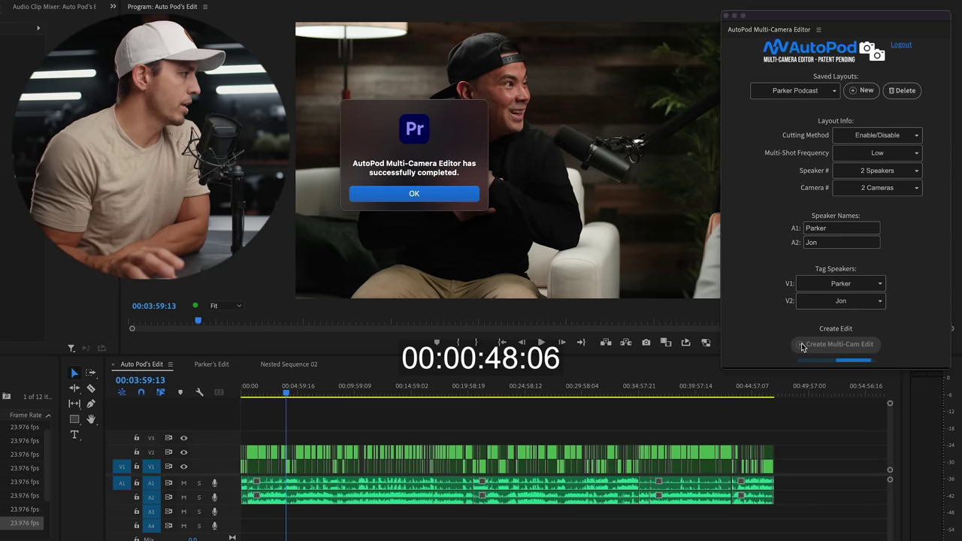
{"action": "key", "text": "Return"}
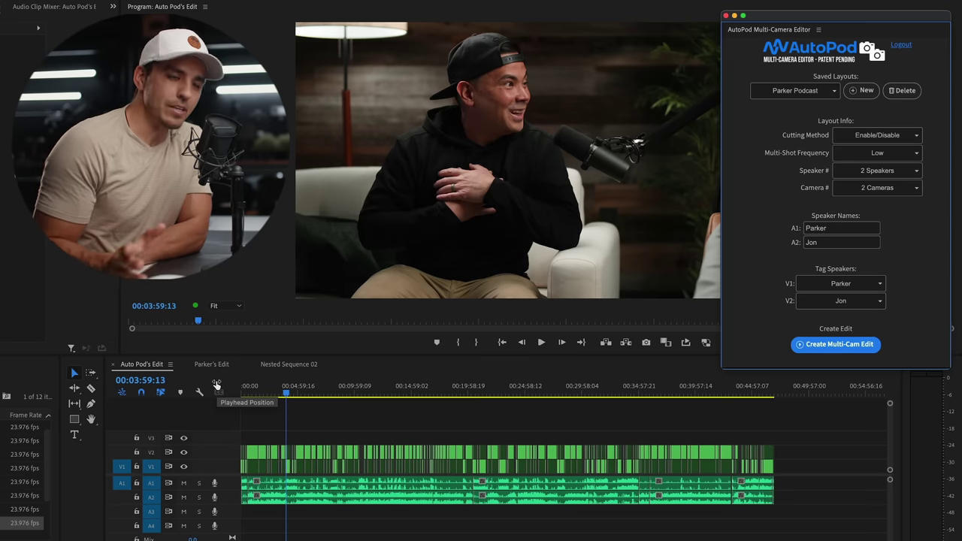
{"action": "left_click", "coordinate": [214, 366]}
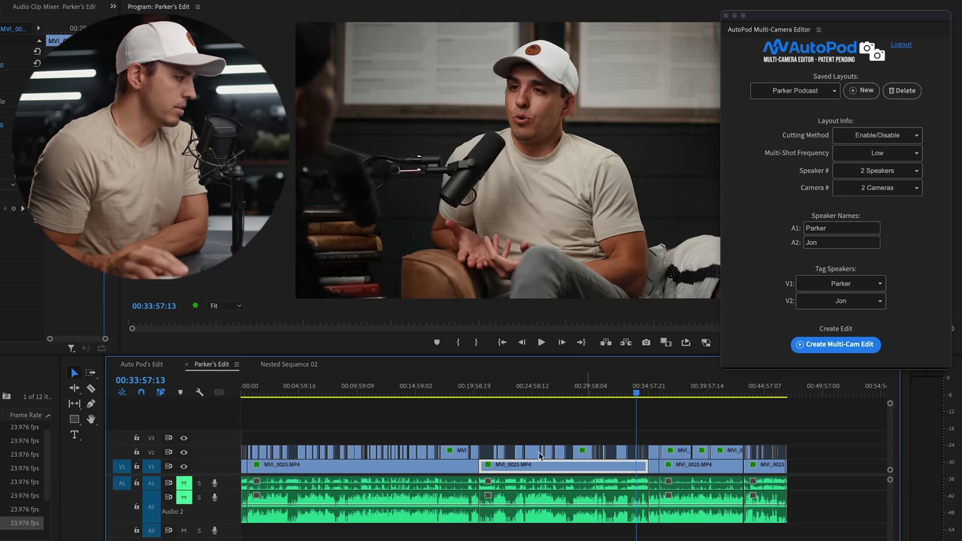
{"action": "left_click", "coordinate": [139, 365]}
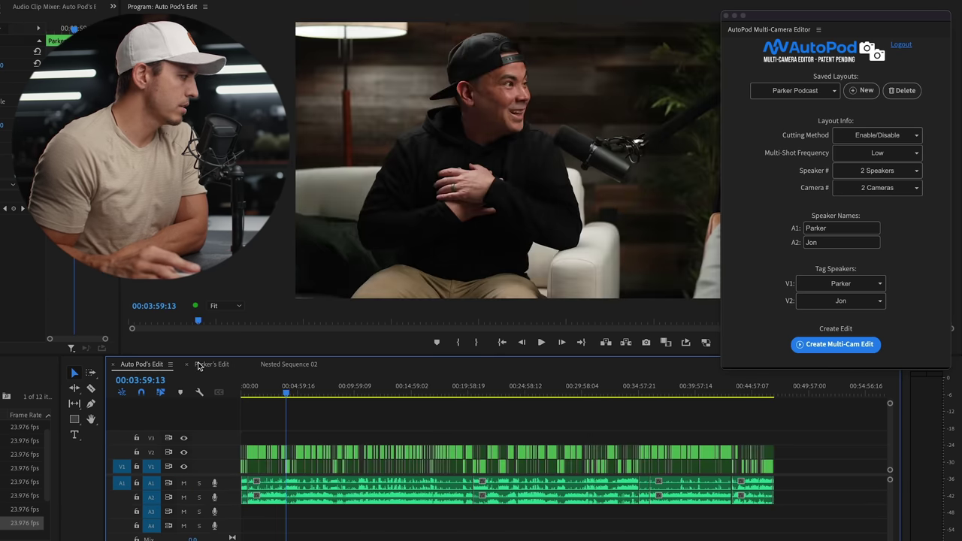
{"action": "left_click", "coordinate": [198, 365]}
{"action": "left_click", "coordinate": [139, 366]}
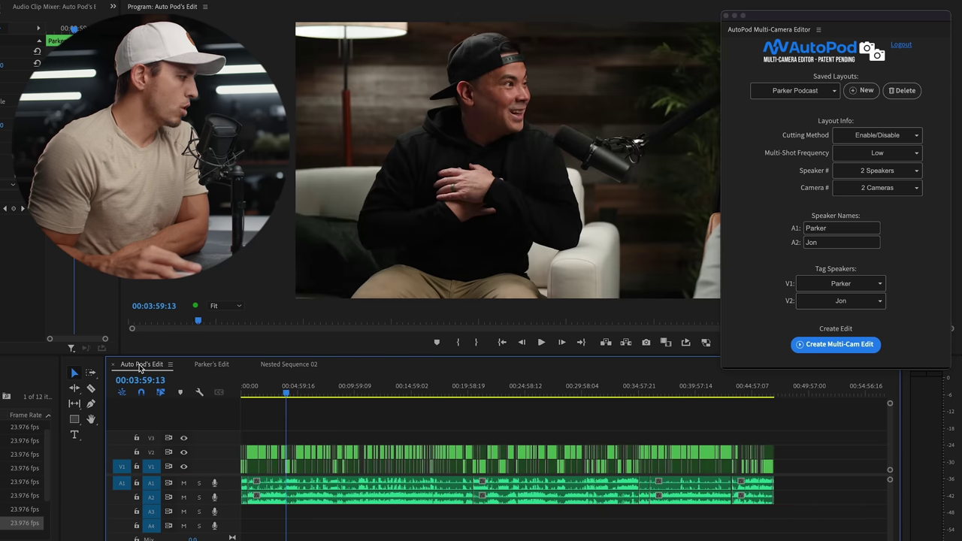
{"action": "left_click", "coordinate": [205, 365]}
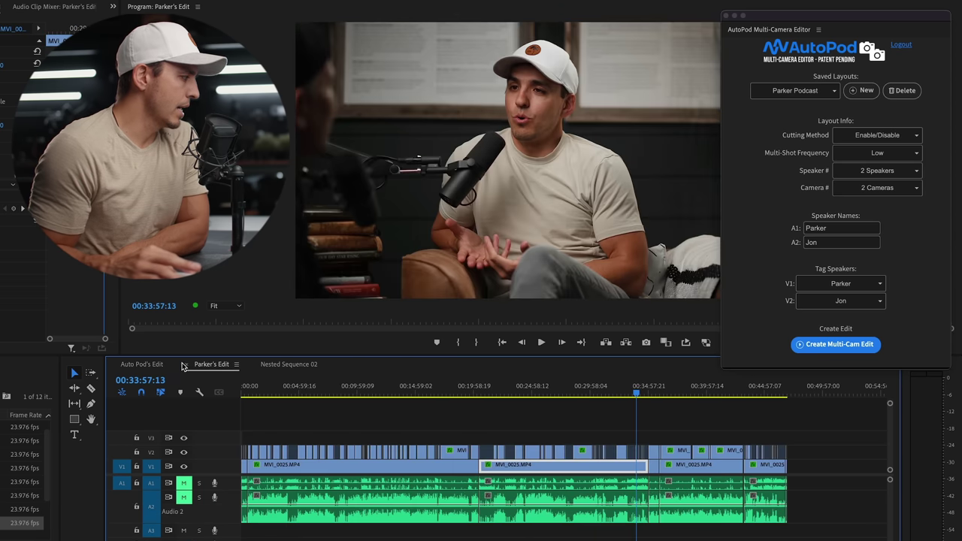
{"action": "left_click", "coordinate": [139, 367]}
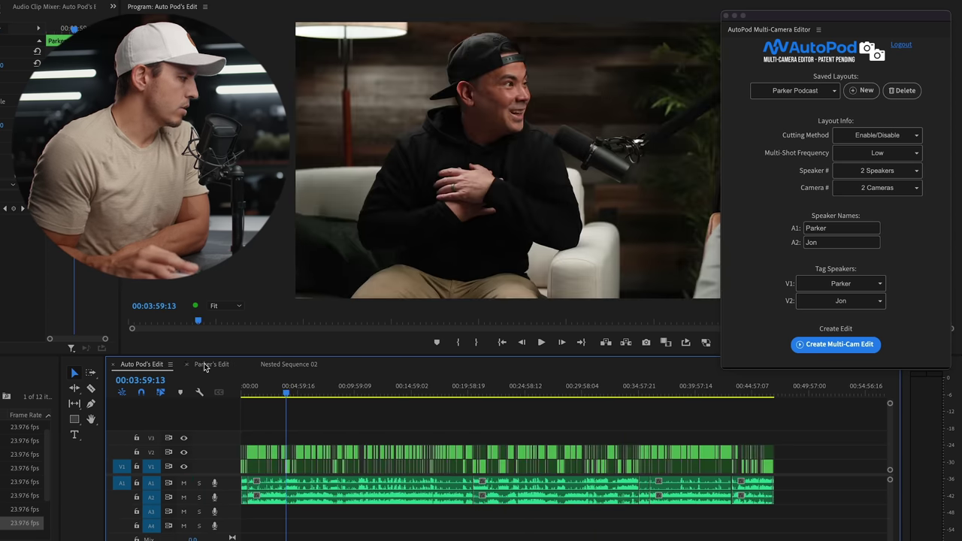
{"action": "left_click", "coordinate": [361, 396]}
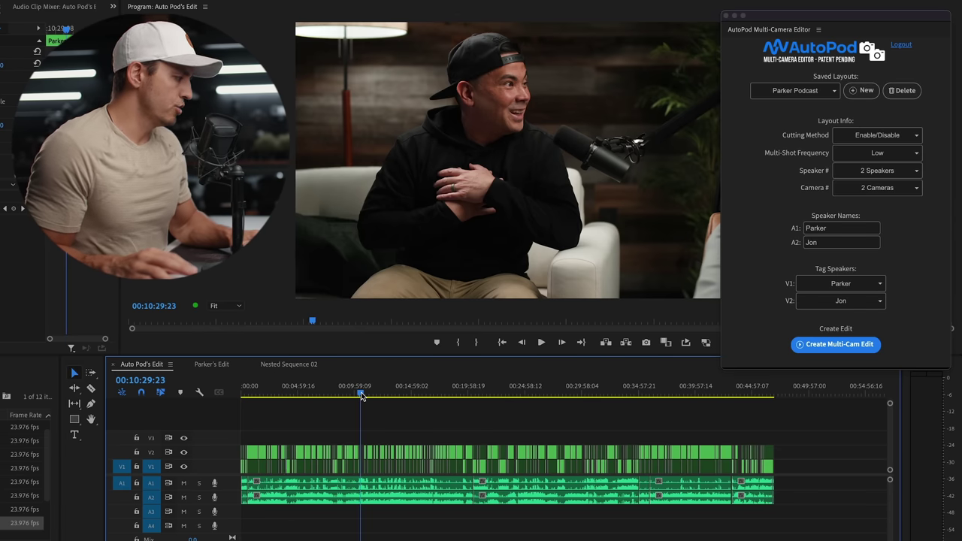
{"action": "scroll", "coordinate": [362, 395], "scroll_direction": "up", "scroll_amount": 5}
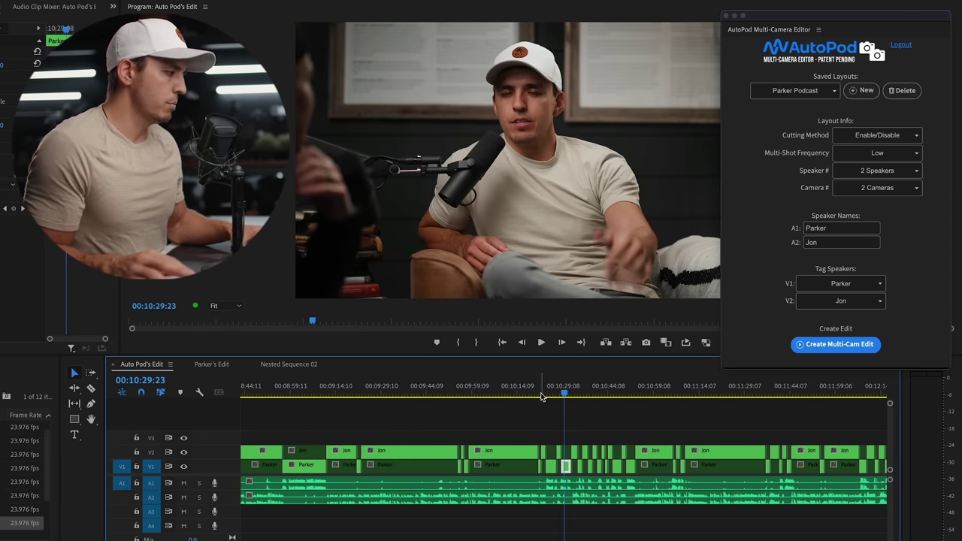
{"action": "left_click_drag", "start_coordinate": [542, 397], "coordinate": [520, 392]}
{"action": "key", "text": "space"}
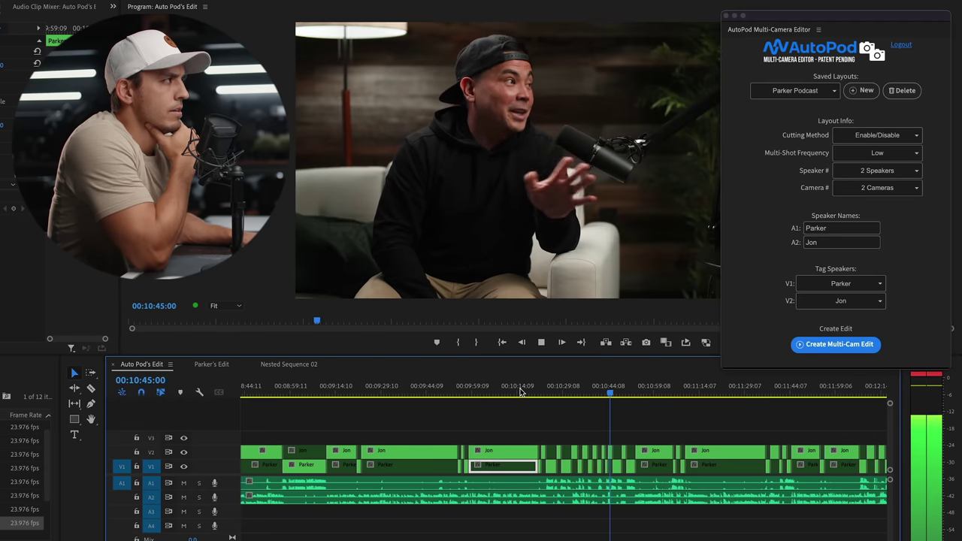
{"action": "key", "text": "space"}
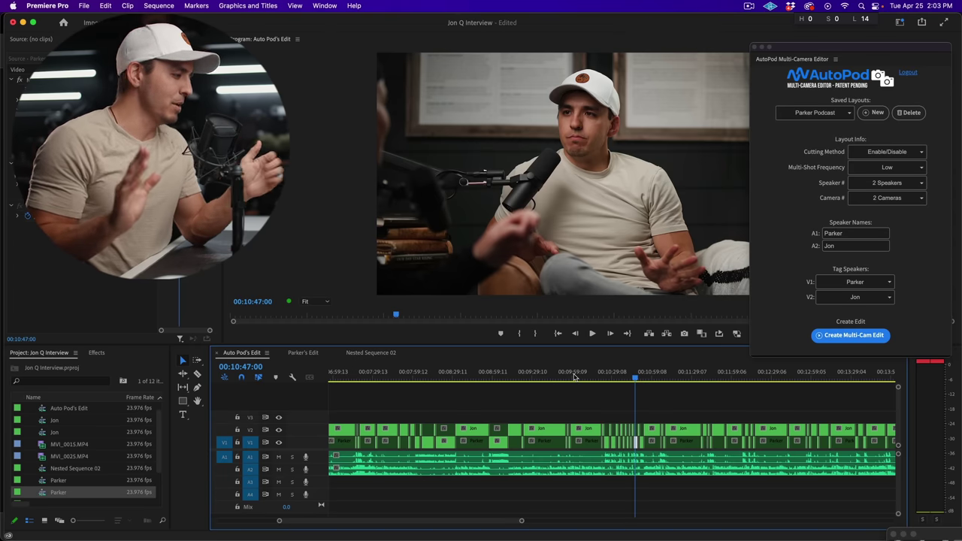
{"action": "key", "text": "minus"}
{"action": "key", "text": "minus"}
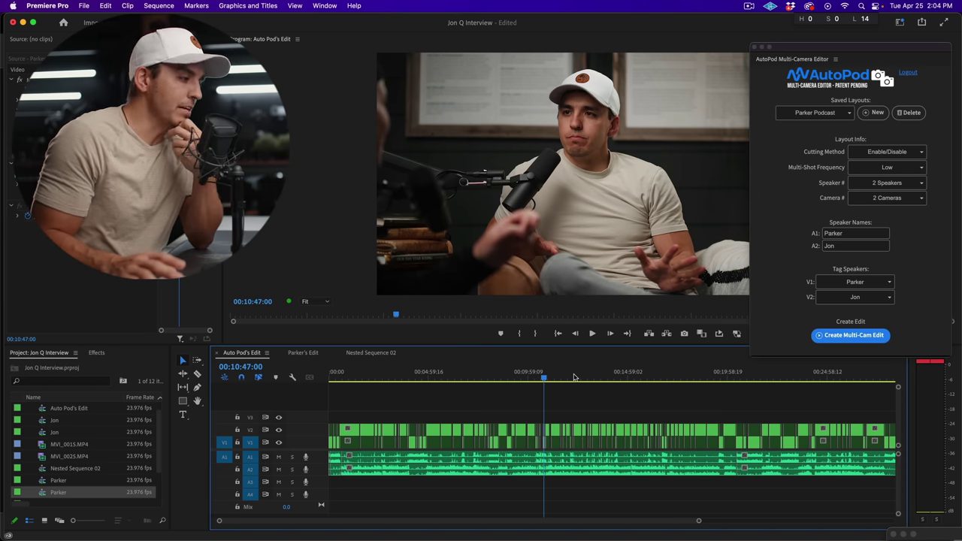
{"action": "left_click", "coordinate": [594, 378]}
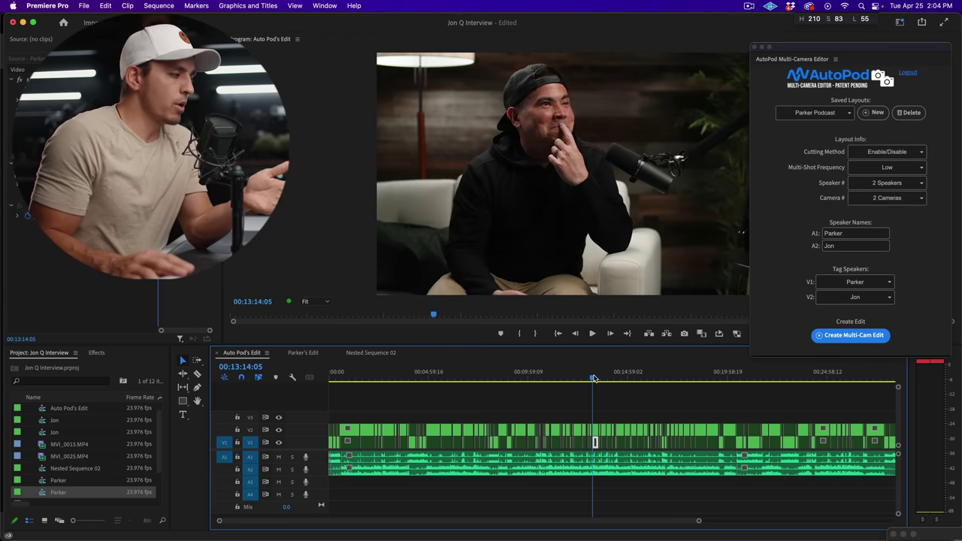
{"action": "left_click", "coordinate": [614, 377]}
{"action": "left_click", "coordinate": [627, 377]}
{"action": "left_click", "coordinate": [662, 377]}
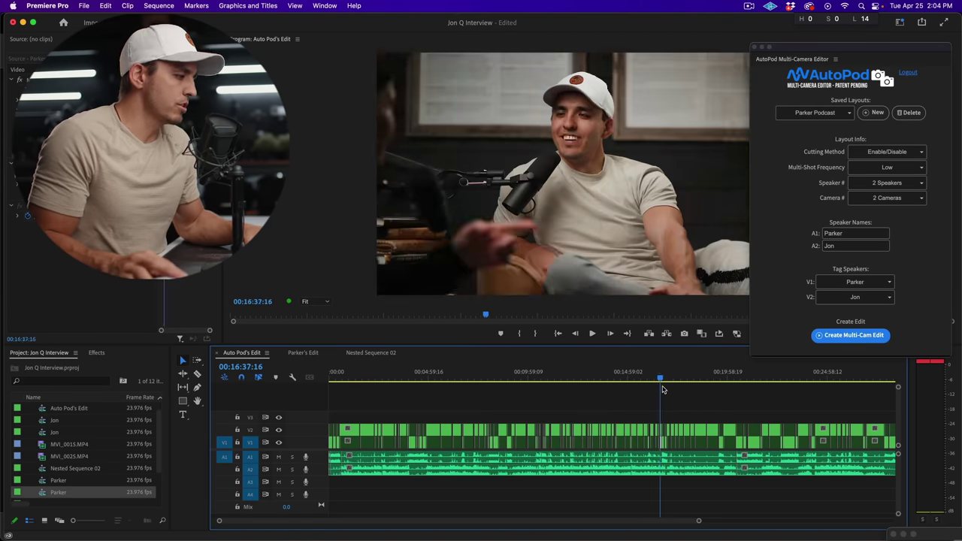
{"action": "left_click", "coordinate": [680, 377]}
{"action": "key", "text": "minus"}
{"action": "left_click_drag", "start_coordinate": [753, 377], "coordinate": [788, 380]}
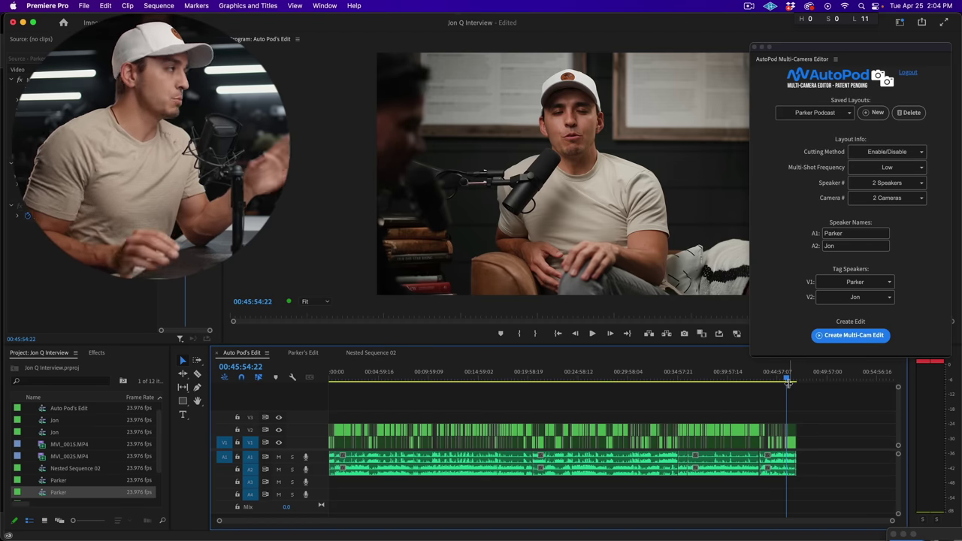
{"action": "left_click", "coordinate": [319, 6]}
{"action": "mouse_move", "coordinate": [333, 24]}
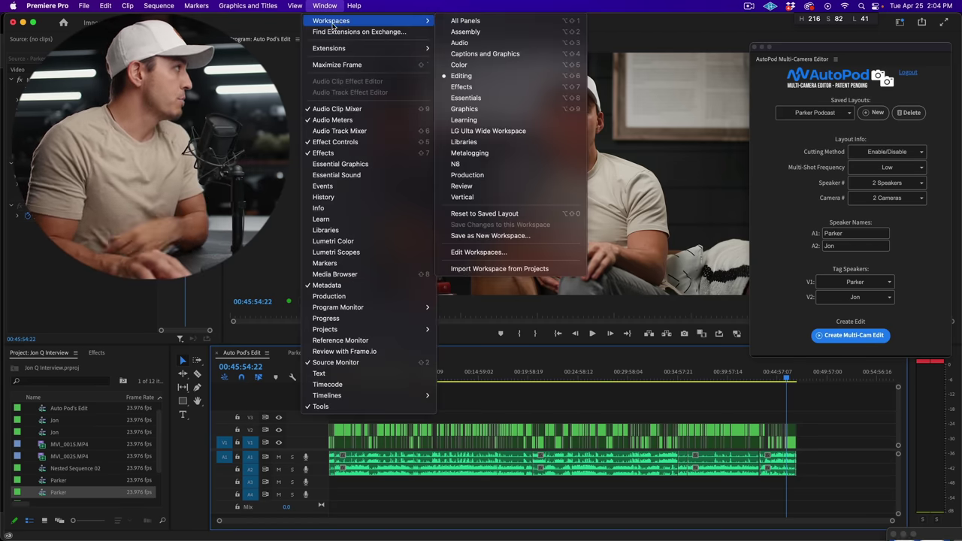
{"action": "mouse_move", "coordinate": [391, 48]}
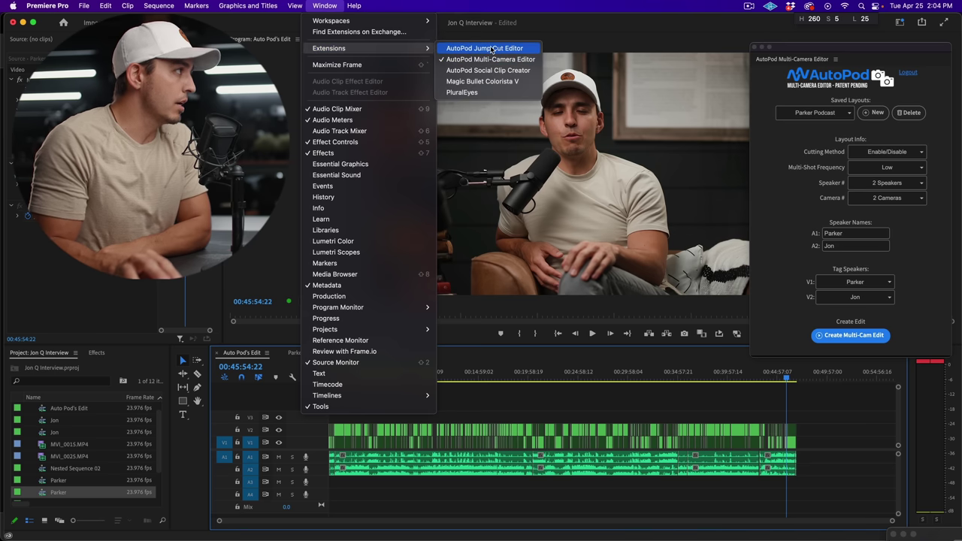
{"action": "left_click", "coordinate": [585, 30]}
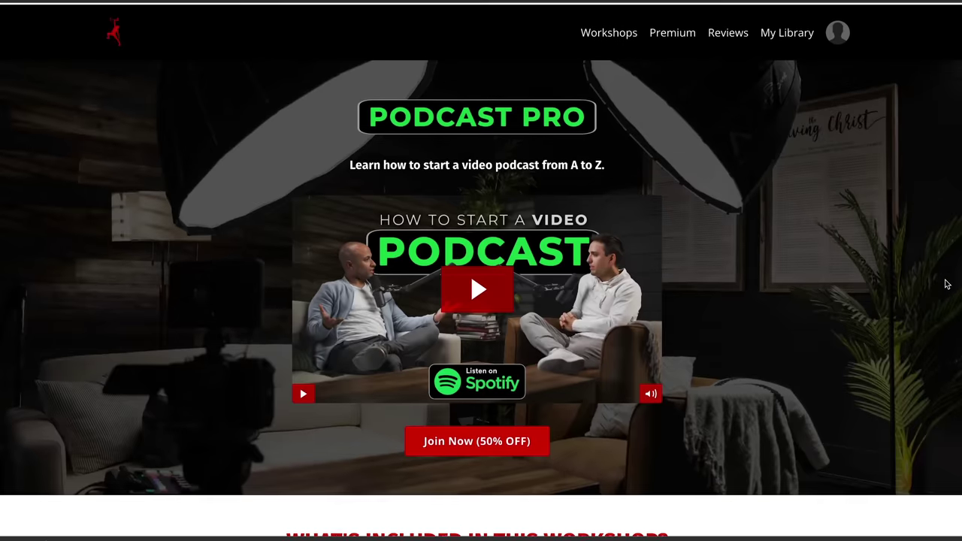
Scroll the Podcast Pro workshop page past contents and testimonials to the pricing options.
{"action": "scroll", "coordinate": [939, 355], "scroll_direction": "down", "scroll_amount": 5}
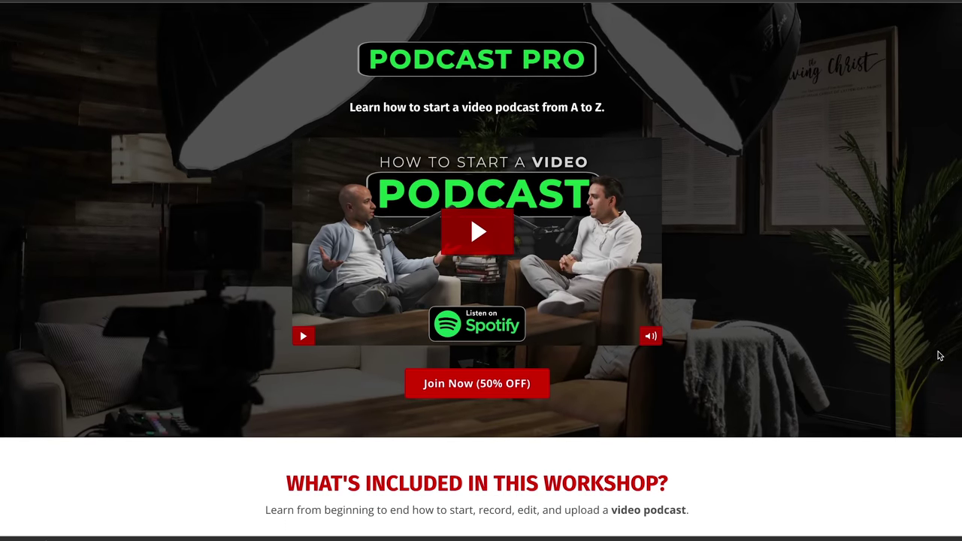
{"action": "scroll", "coordinate": [939, 356], "scroll_direction": "down", "scroll_amount": 5}
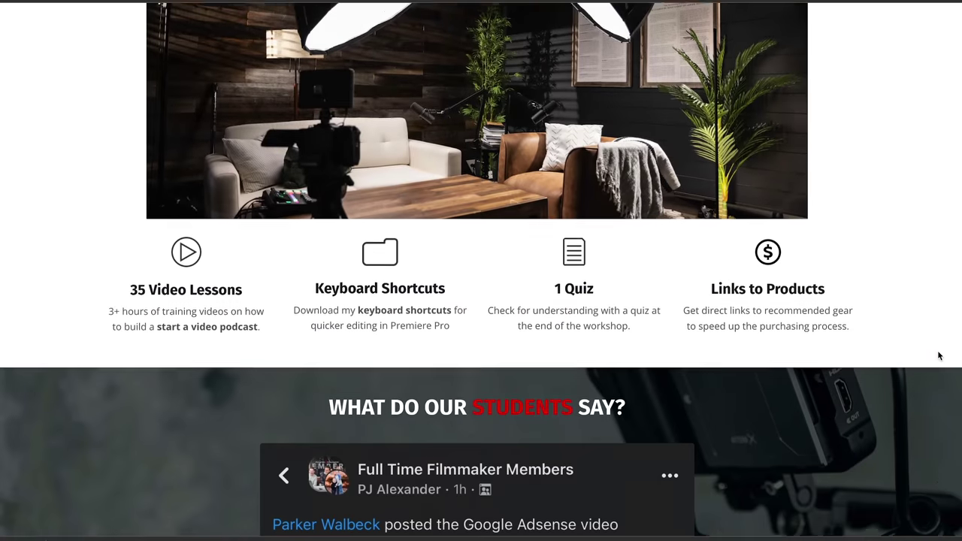
{"action": "scroll", "coordinate": [939, 355], "scroll_direction": "down", "scroll_amount": 10}
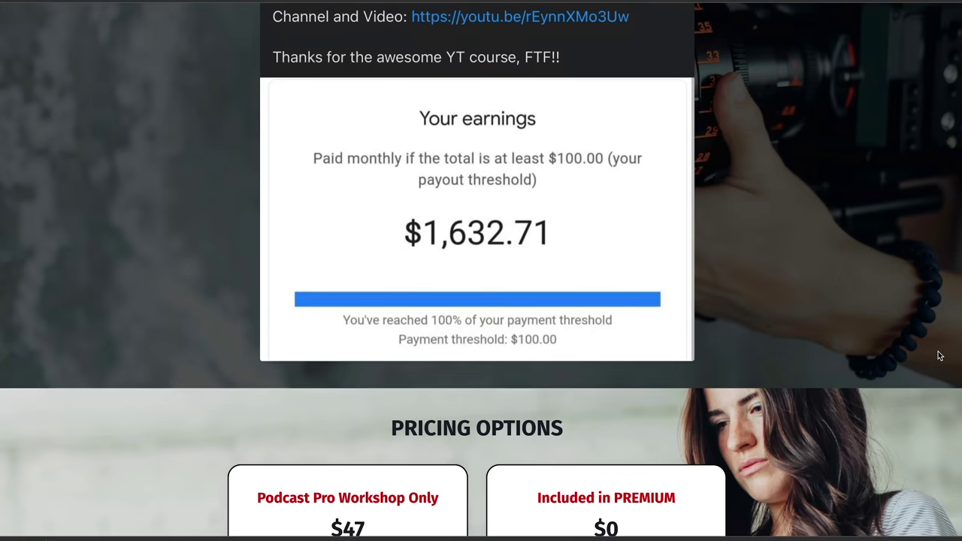